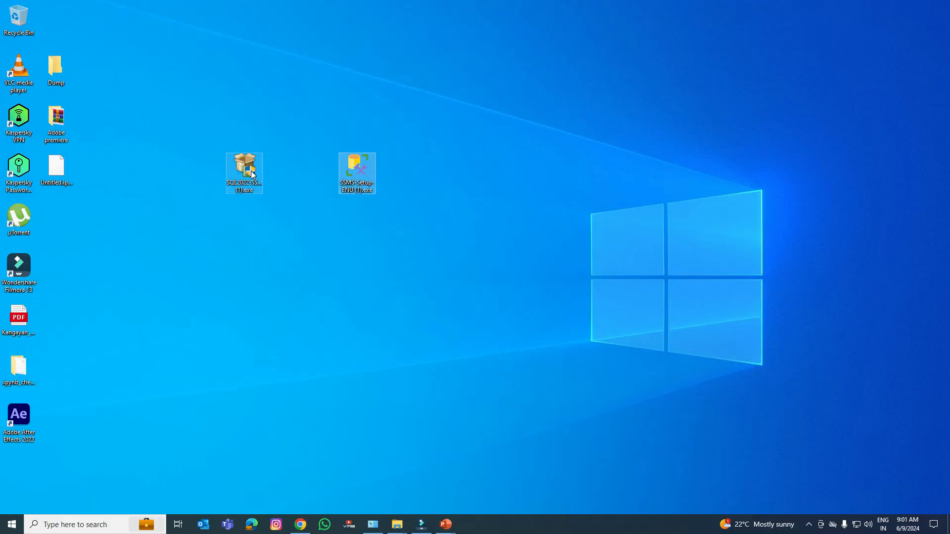
Choose the Basic installation type for SQL Server 2022 Express and accept the license terms.
{"action": "left_click", "coordinate": [428, 331]}
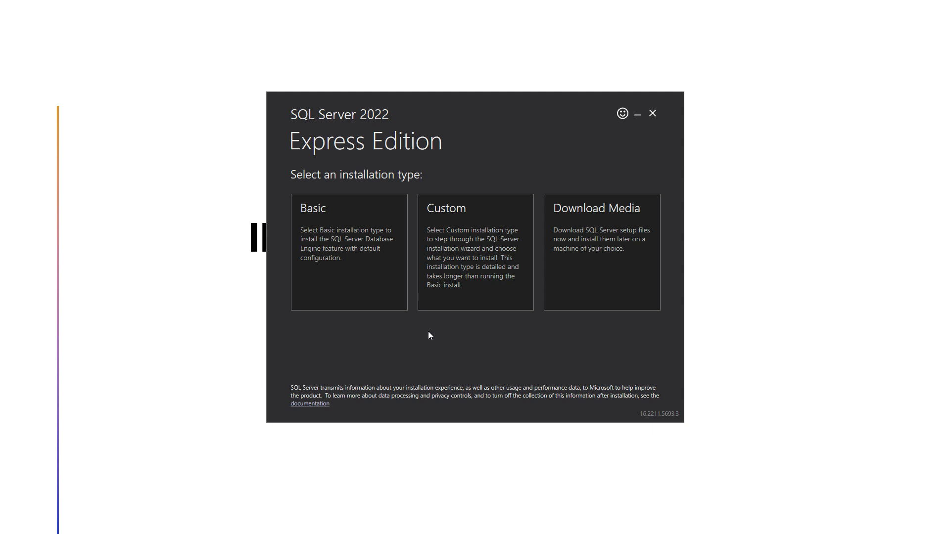
{"action": "left_click", "coordinate": [345, 225]}
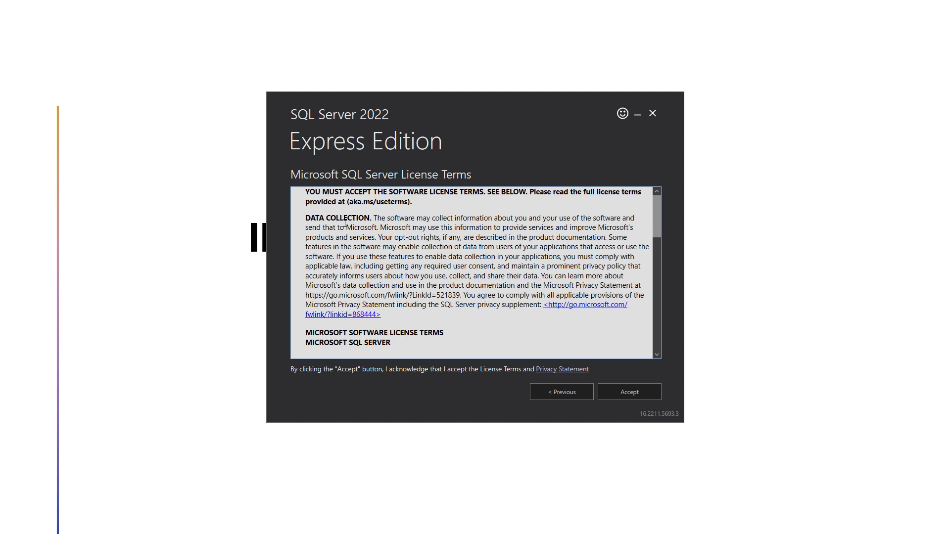
{"action": "left_click", "coordinate": [645, 392]}
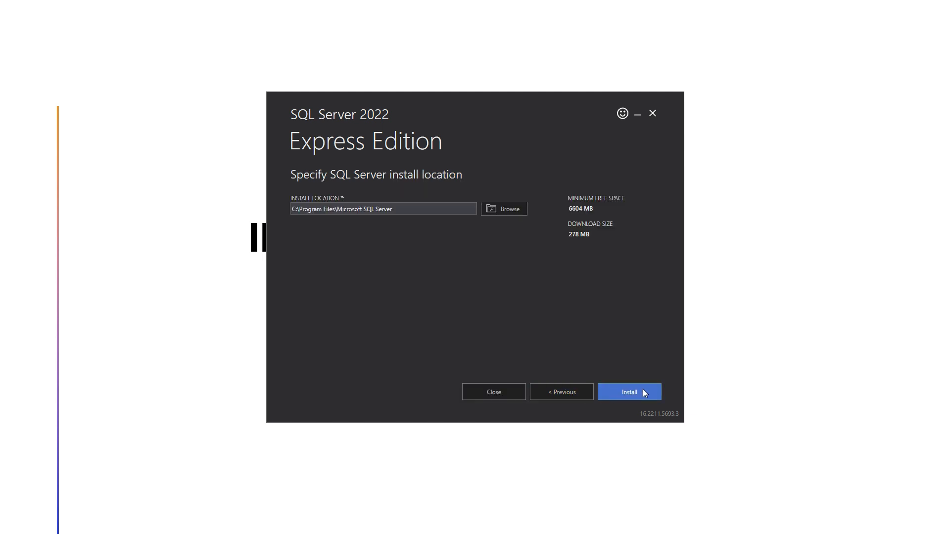
Set the SQL Server install location to D:\New folder and start the installation.
{"action": "left_click", "coordinate": [511, 208]}
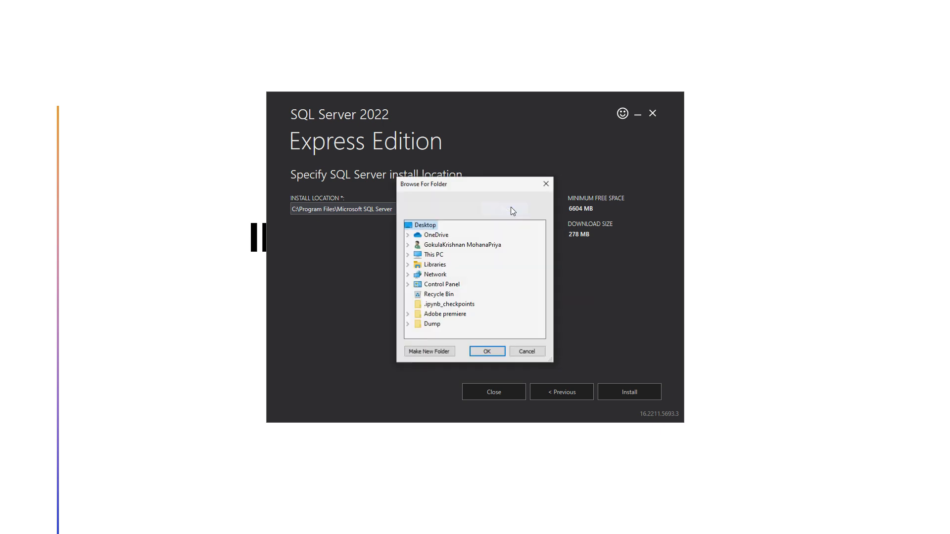
{"action": "left_click", "coordinate": [408, 255]}
{"action": "scroll", "coordinate": [445, 260], "scroll_direction": "down", "scroll_amount": 2}
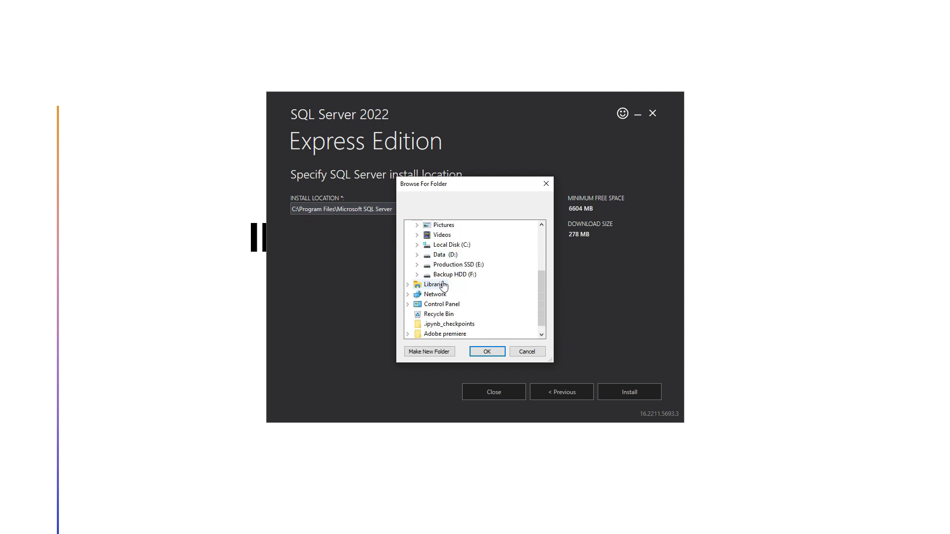
{"action": "double_click", "coordinate": [450, 254]}
{"action": "double_click", "coordinate": [457, 274]}
{"action": "scroll", "coordinate": [457, 279], "scroll_direction": "up", "scroll_amount": 2}
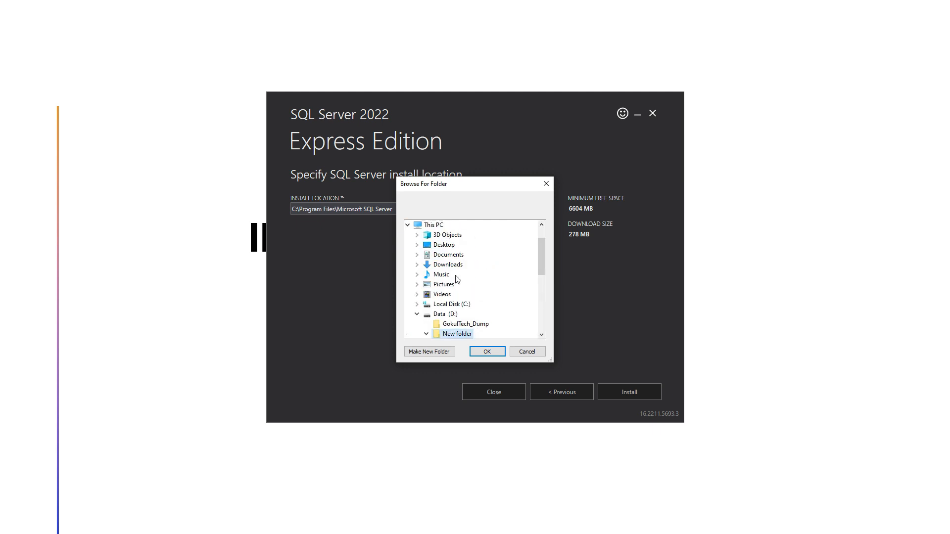
{"action": "left_click", "coordinate": [494, 352]}
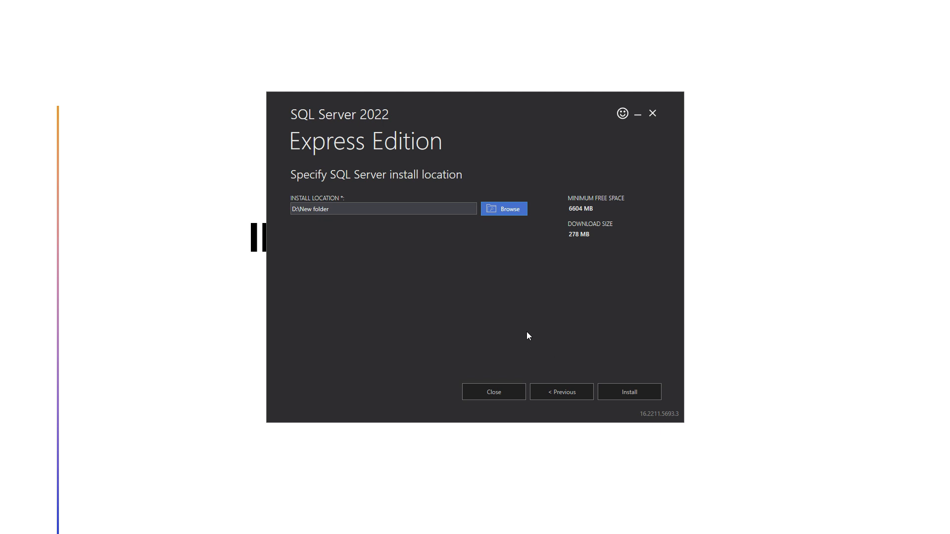
{"action": "left_click", "coordinate": [630, 393]}
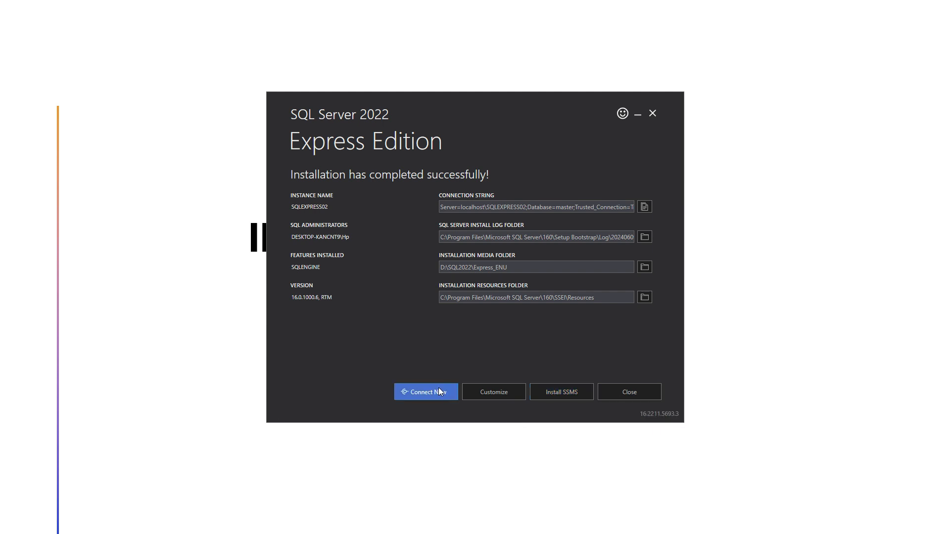
Open the SSMS download page from the SQL Server installer and download SQL Server Management Studio (SSMS) 20.1.
{"action": "left_click", "coordinate": [569, 391]}
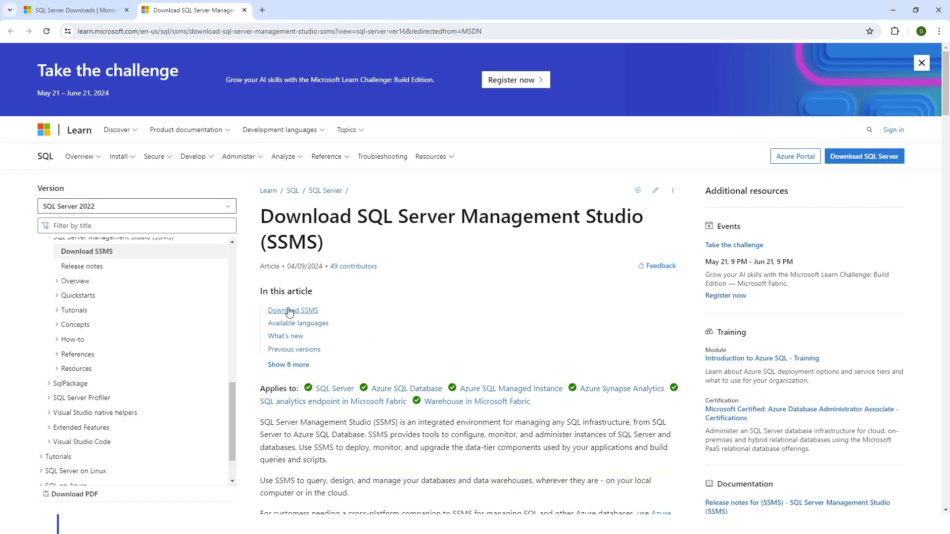
{"action": "scroll", "coordinate": [417, 275], "scroll_direction": "down", "scroll_amount": 1}
{"action": "scroll", "coordinate": [417, 274], "scroll_direction": "down", "scroll_amount": 2}
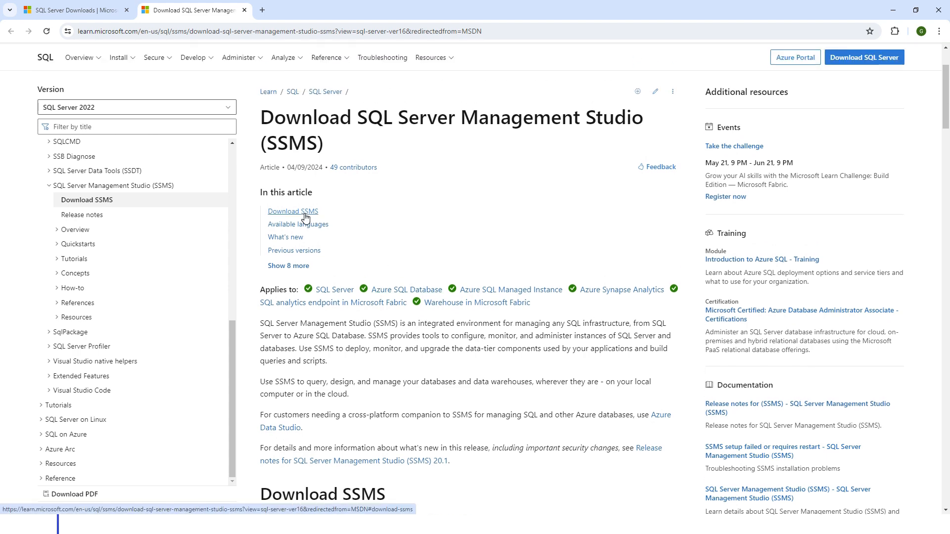
{"action": "scroll", "coordinate": [305, 217], "scroll_direction": "down", "scroll_amount": 5}
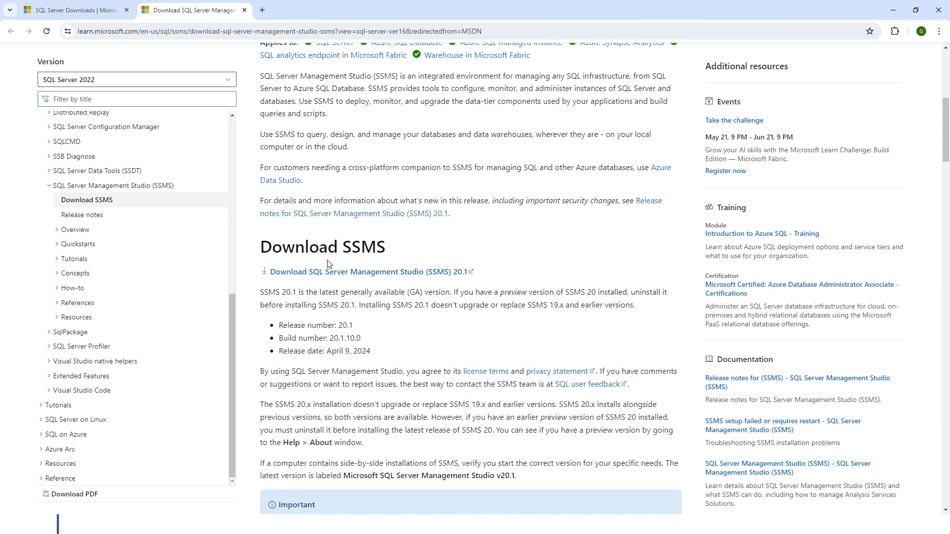
{"action": "left_click", "coordinate": [328, 275]}
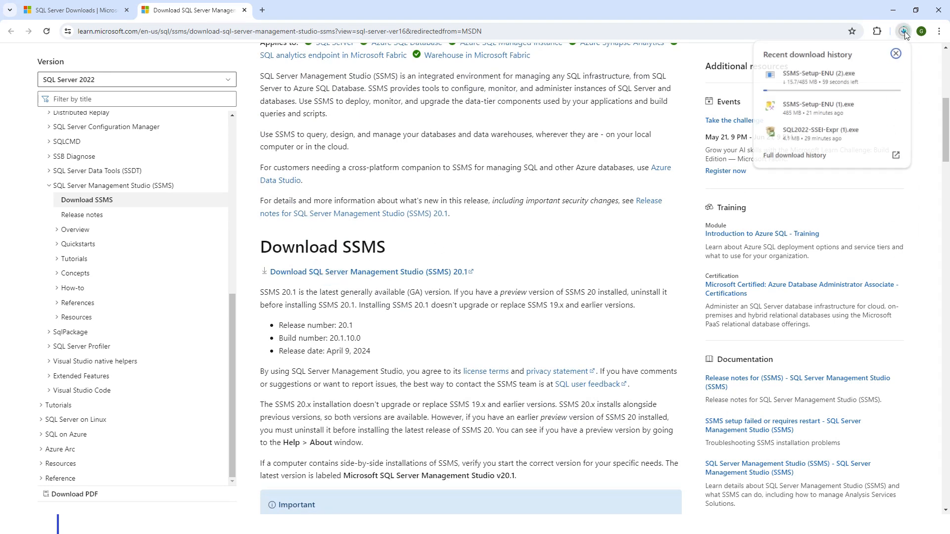
{"action": "left_click", "coordinate": [904, 31]}
{"action": "left_click", "coordinate": [895, 56]}
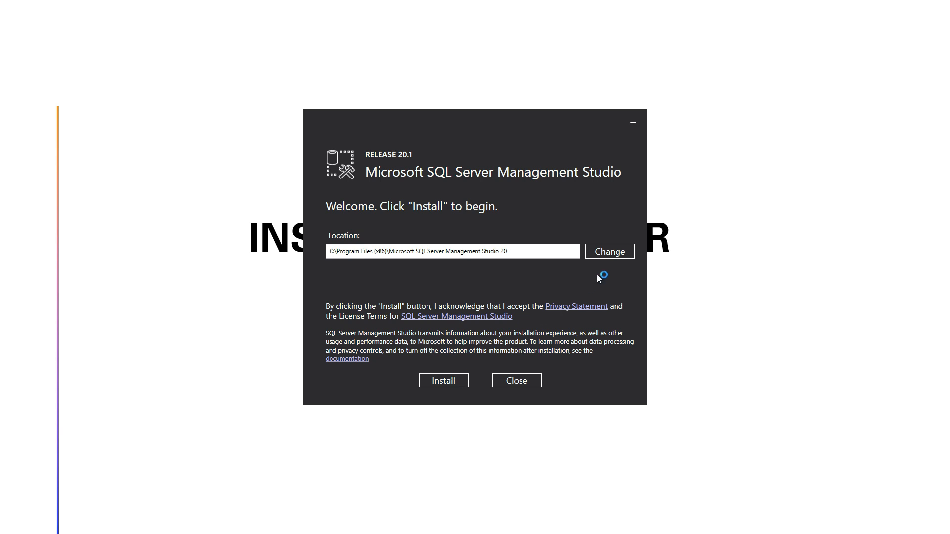
Browse for a different SSMS install location and create a folder named SSMS on the Data (D:) drive.
{"action": "left_click", "coordinate": [611, 252]}
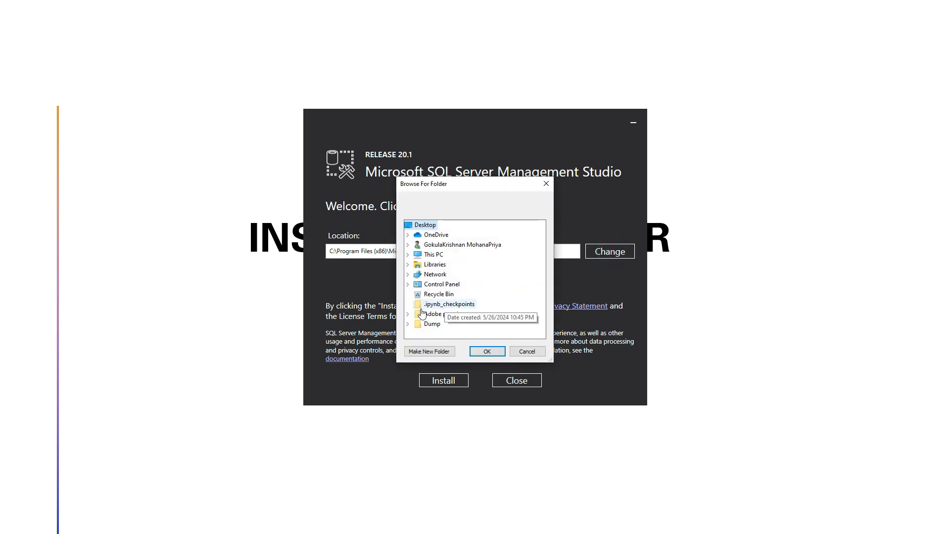
{"action": "left_click", "coordinate": [407, 255]}
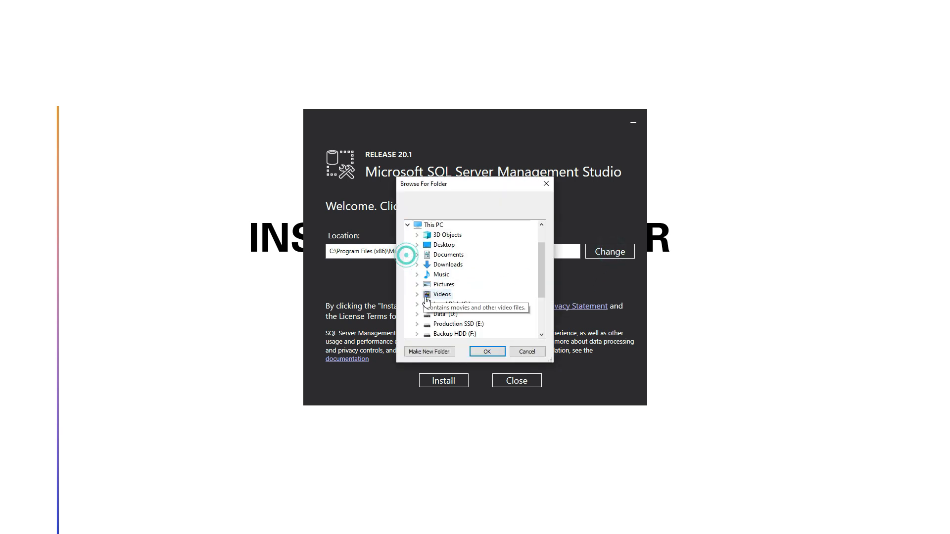
{"action": "scroll", "coordinate": [447, 324], "scroll_direction": "down", "scroll_amount": 1}
{"action": "scroll", "coordinate": [447, 324], "scroll_direction": "down", "scroll_amount": 1}
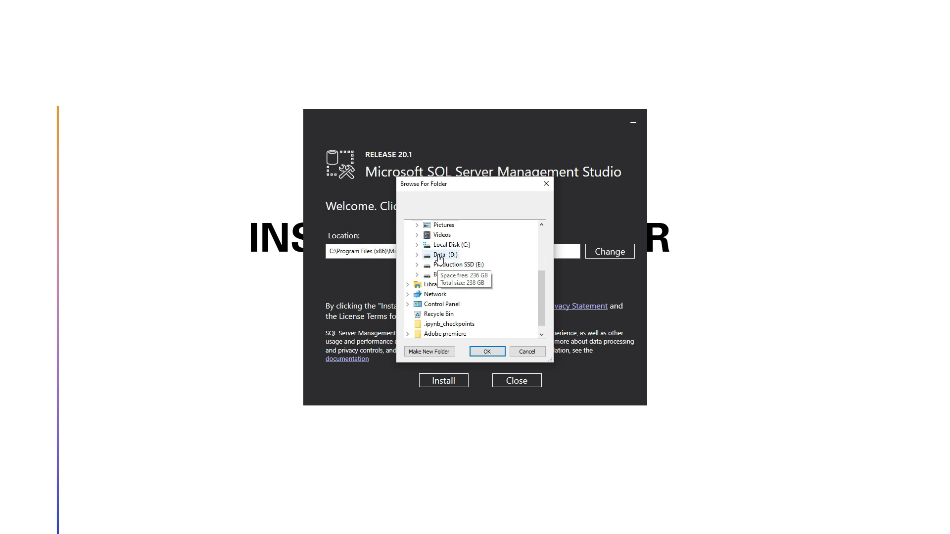
{"action": "left_click", "coordinate": [417, 254]}
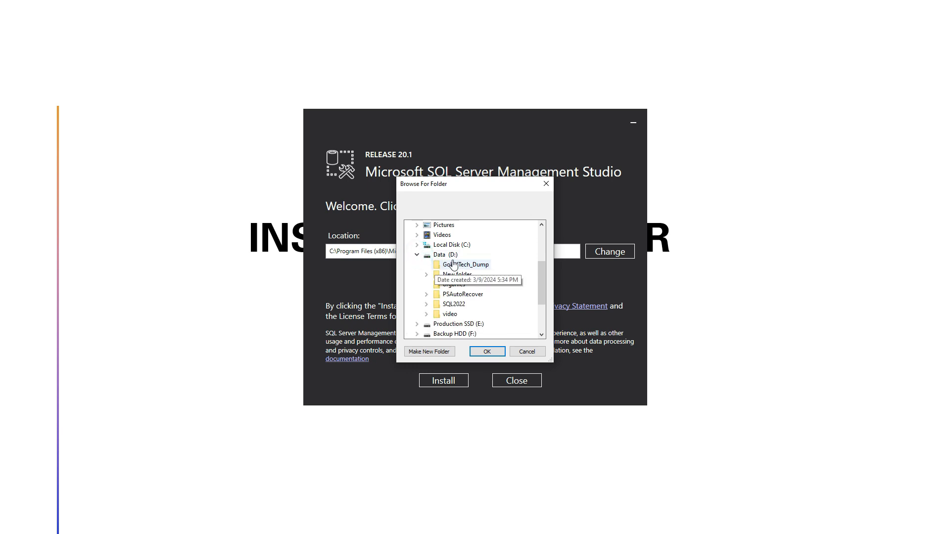
{"action": "left_click", "coordinate": [450, 255]}
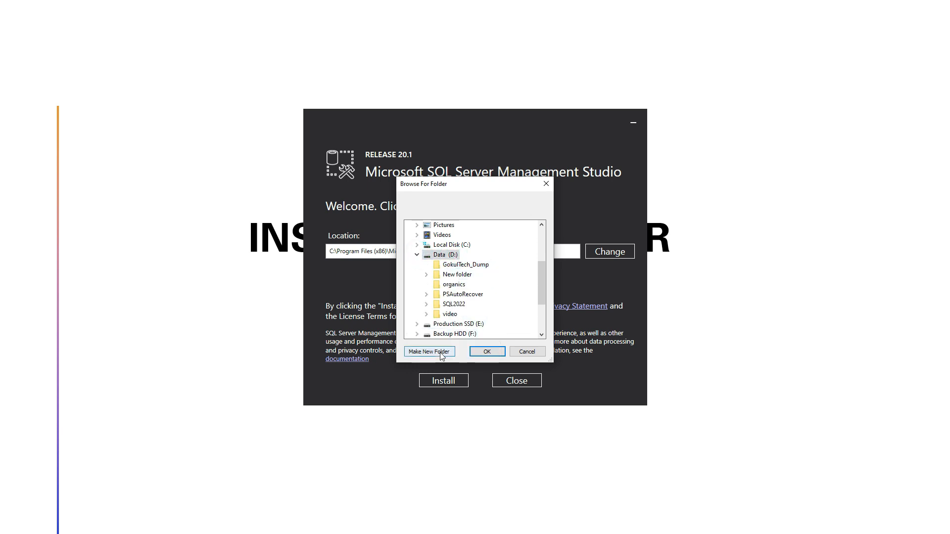
{"action": "left_click", "coordinate": [441, 352]}
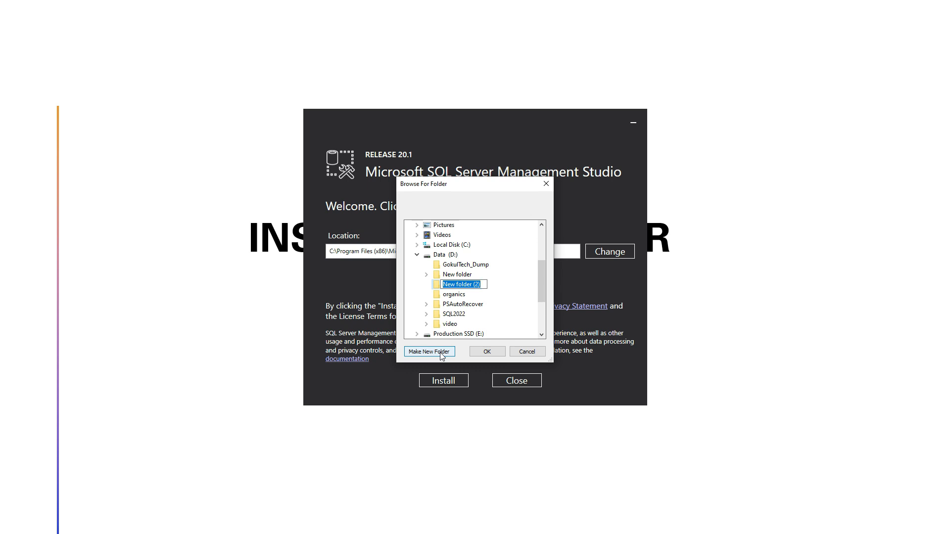
{"action": "type", "text": "SSMS"}
{"action": "key", "text": "Return"}
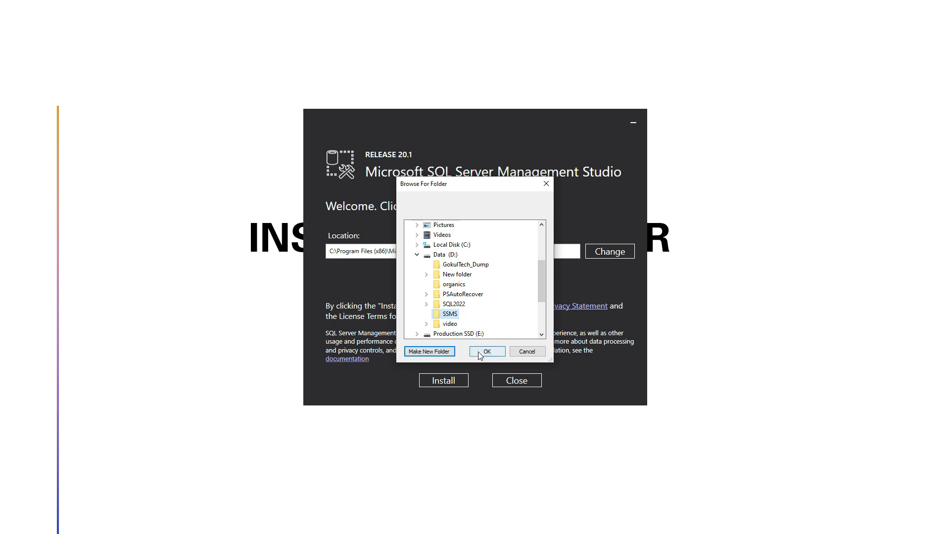
Use D:\SSMS as the install location, install SQL Server Management Studio, and close its finished setup.
{"action": "left_click", "coordinate": [450, 315]}
{"action": "left_click", "coordinate": [486, 351]}
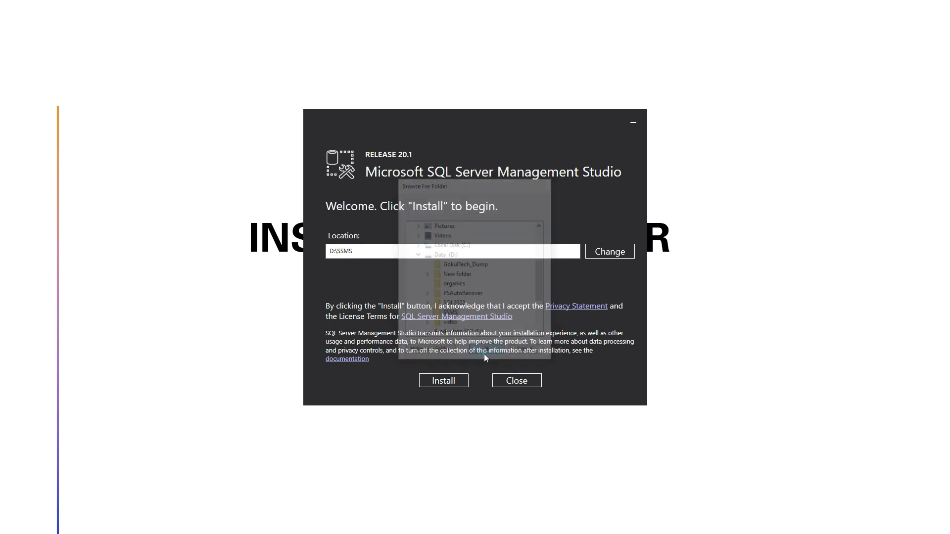
{"action": "left_click", "coordinate": [450, 381]}
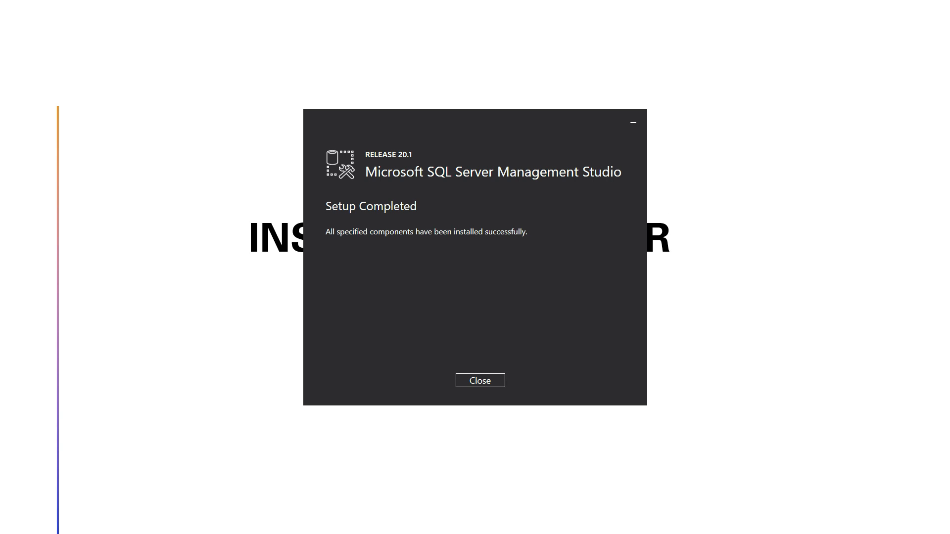
{"action": "left_click", "coordinate": [478, 381]}
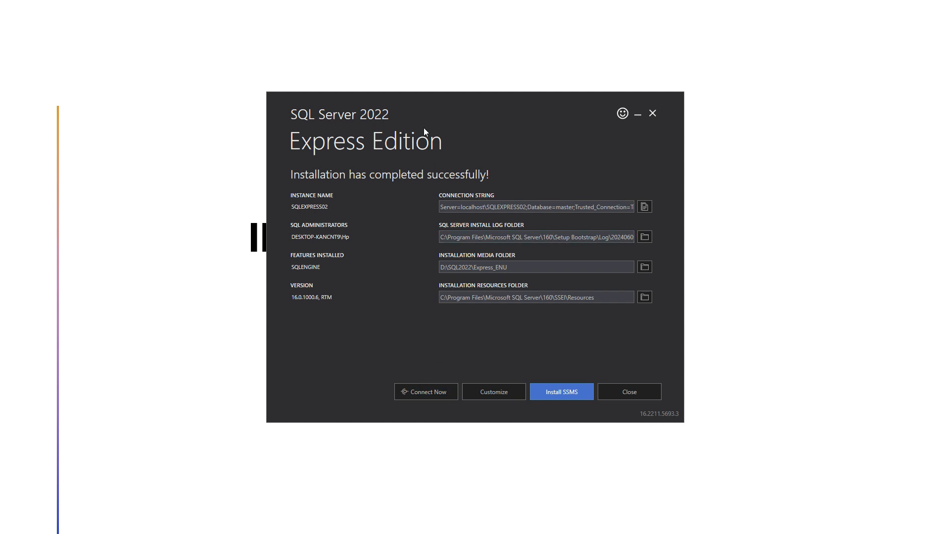
Connect to the new SQL Server instance from the installer to check its version, and close the SQLCMD session.
{"action": "left_click", "coordinate": [444, 390]}
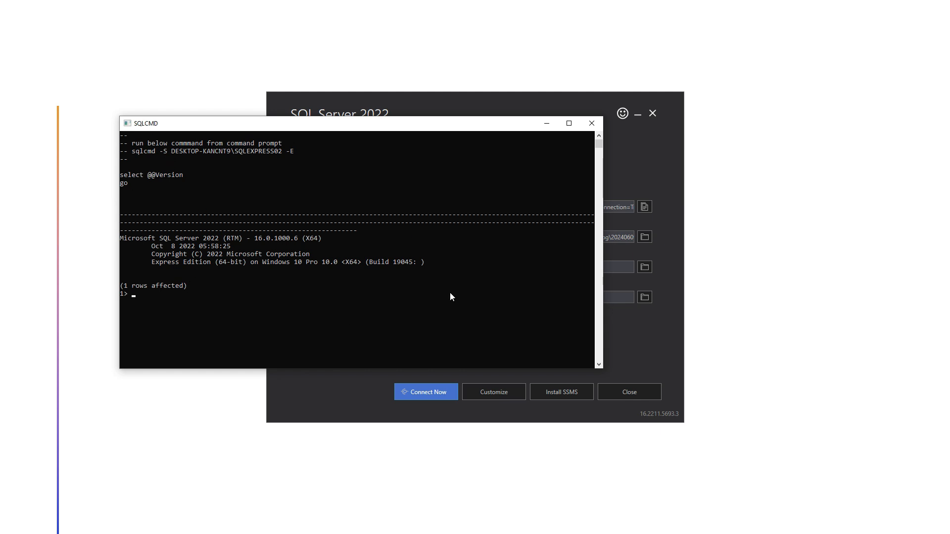
{"action": "left_click", "coordinate": [591, 123]}
{"action": "left_click", "coordinate": [719, 387]}
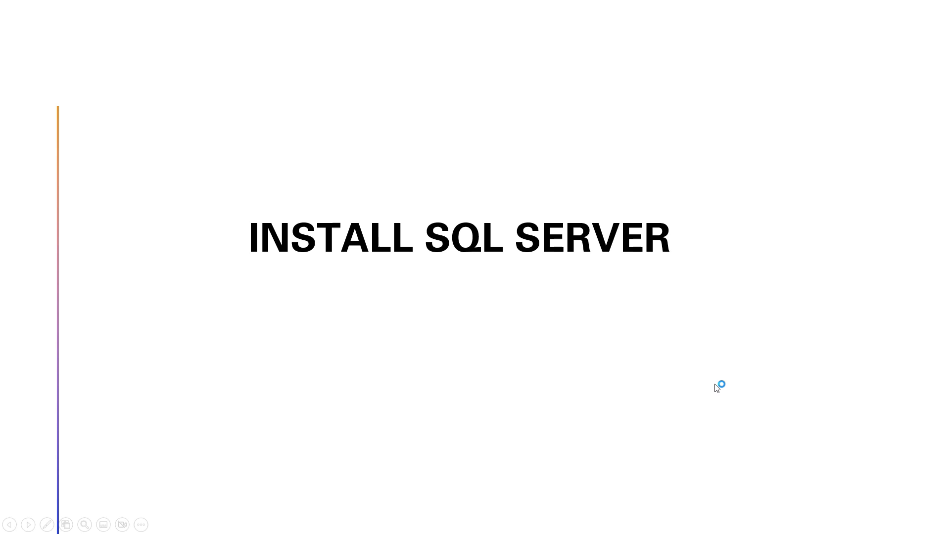